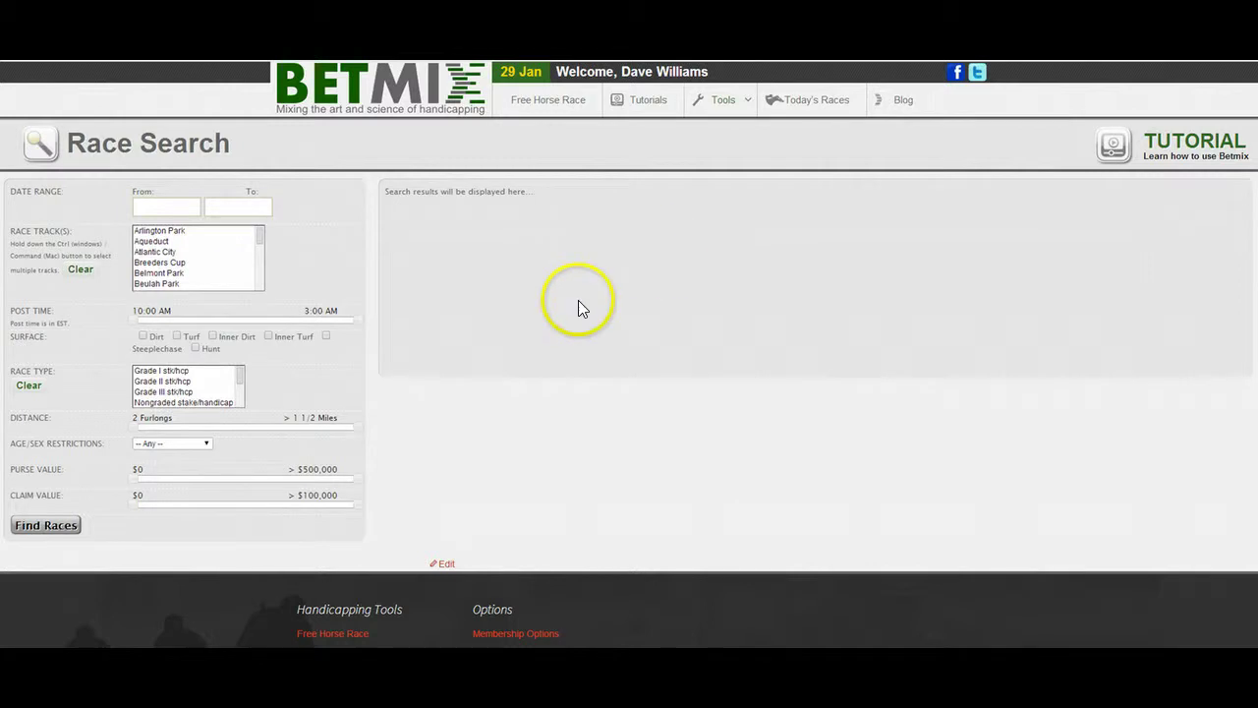
- Set the race search date range from 01/01/2014 to 01/29/2014
left_click(175, 210)
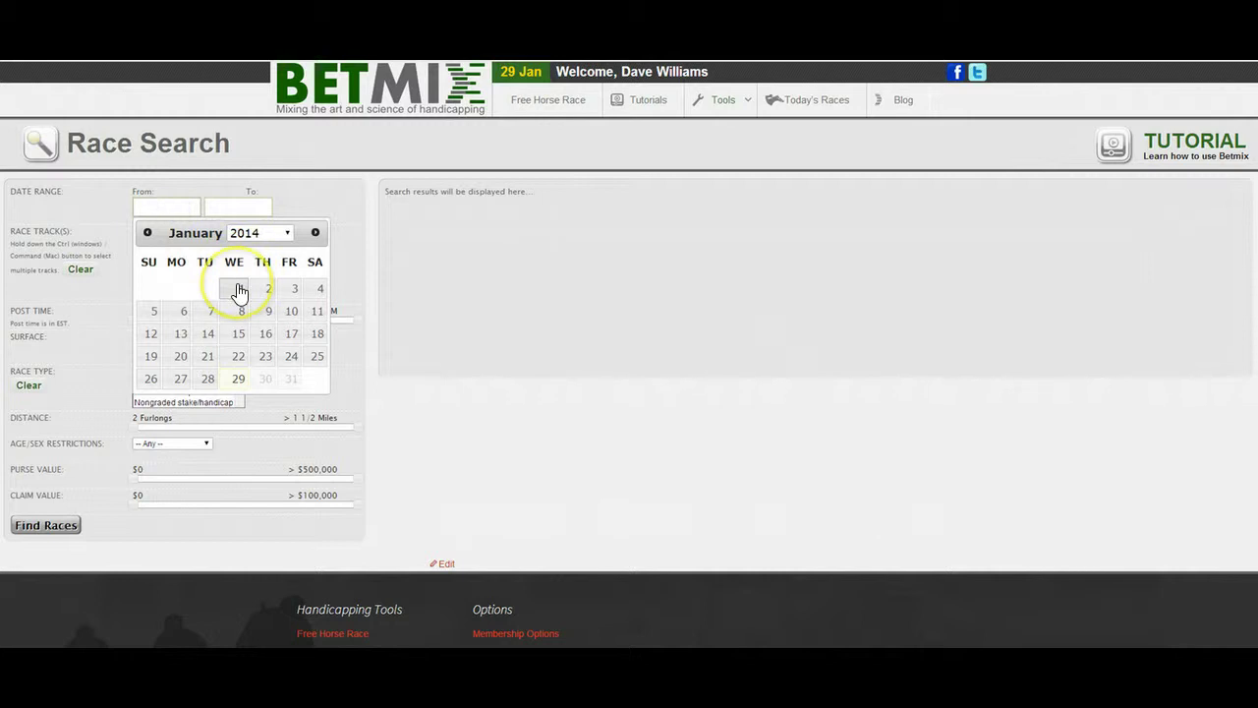
left_click(237, 285)
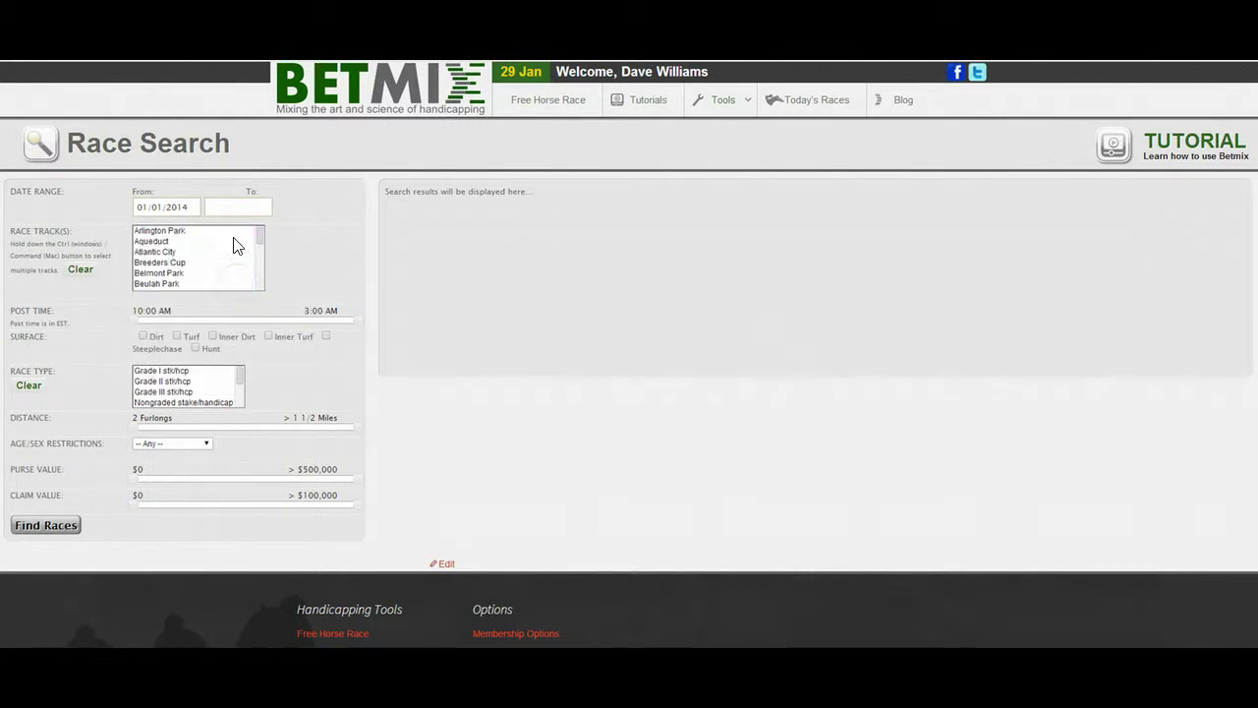
left_click(242, 210)
left_click(255, 208)
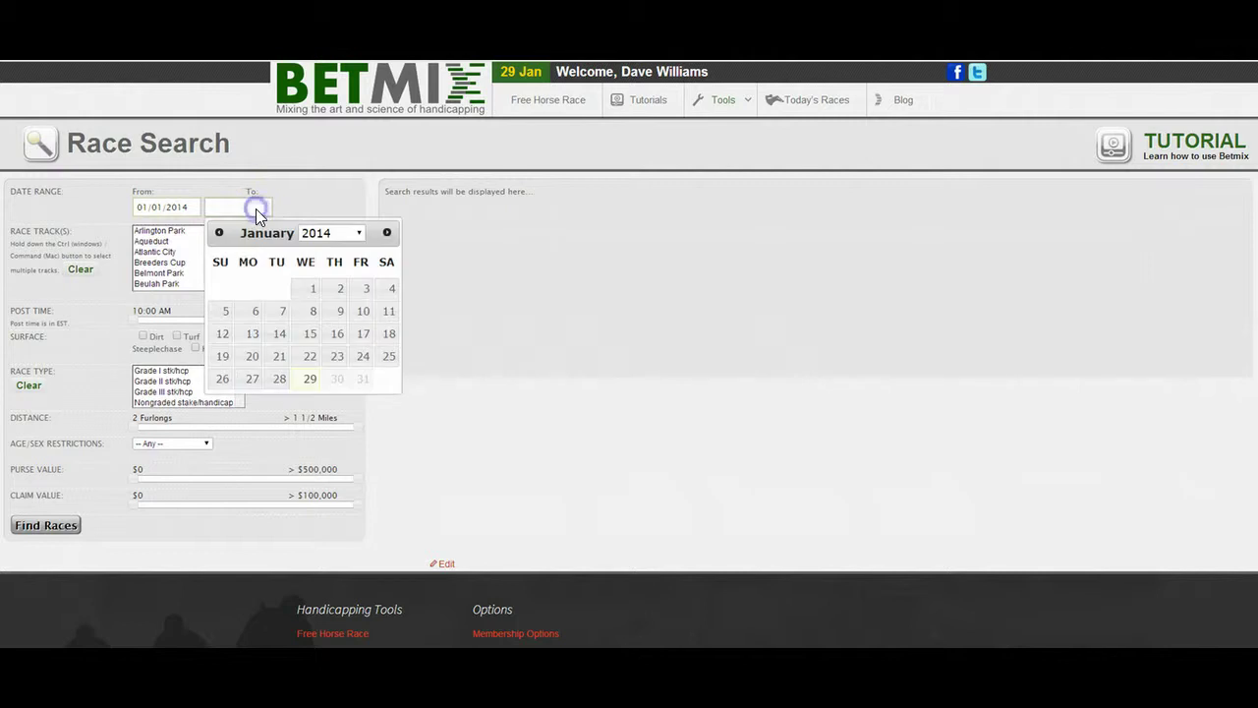
left_click(311, 381)
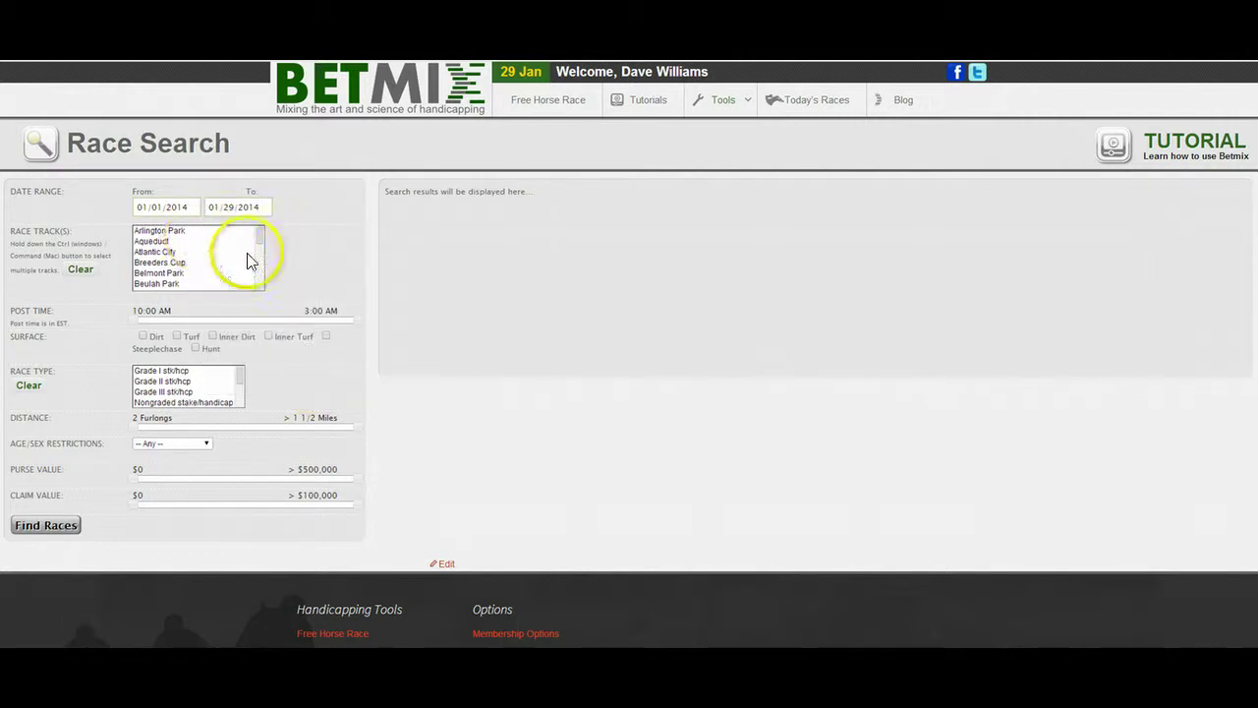
- Choose Gulfstream Park as the race track and restrict the surface to Turf
left_click_drag(260, 238, 261, 248)
left_click(202, 274)
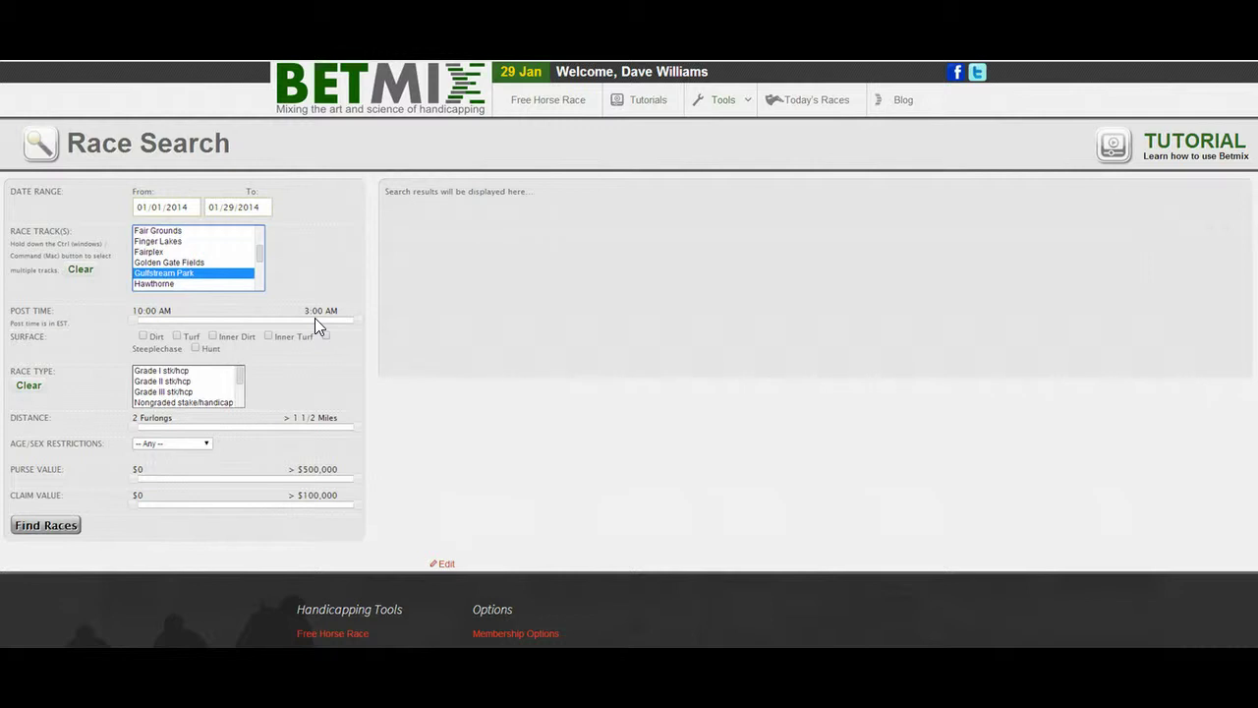
left_click(177, 336)
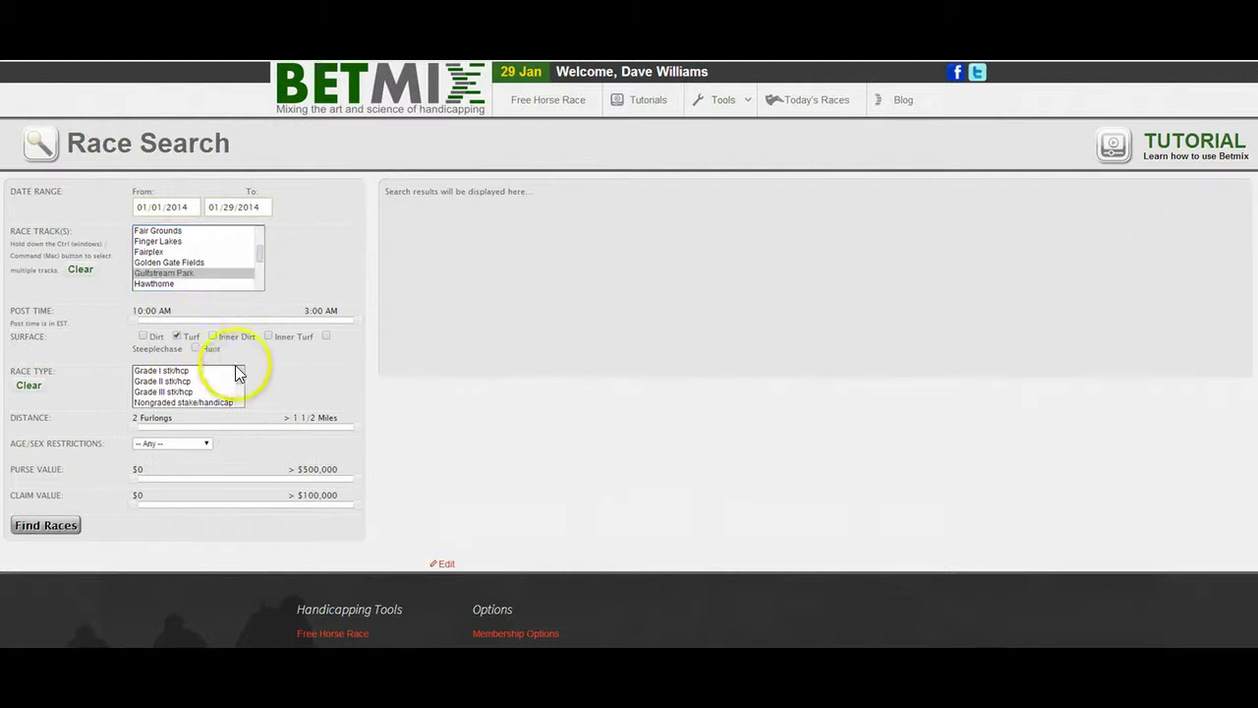
- Find races of type Claiming with a minimum distance of 1 Mile
scroll(242, 388, "down", 5)
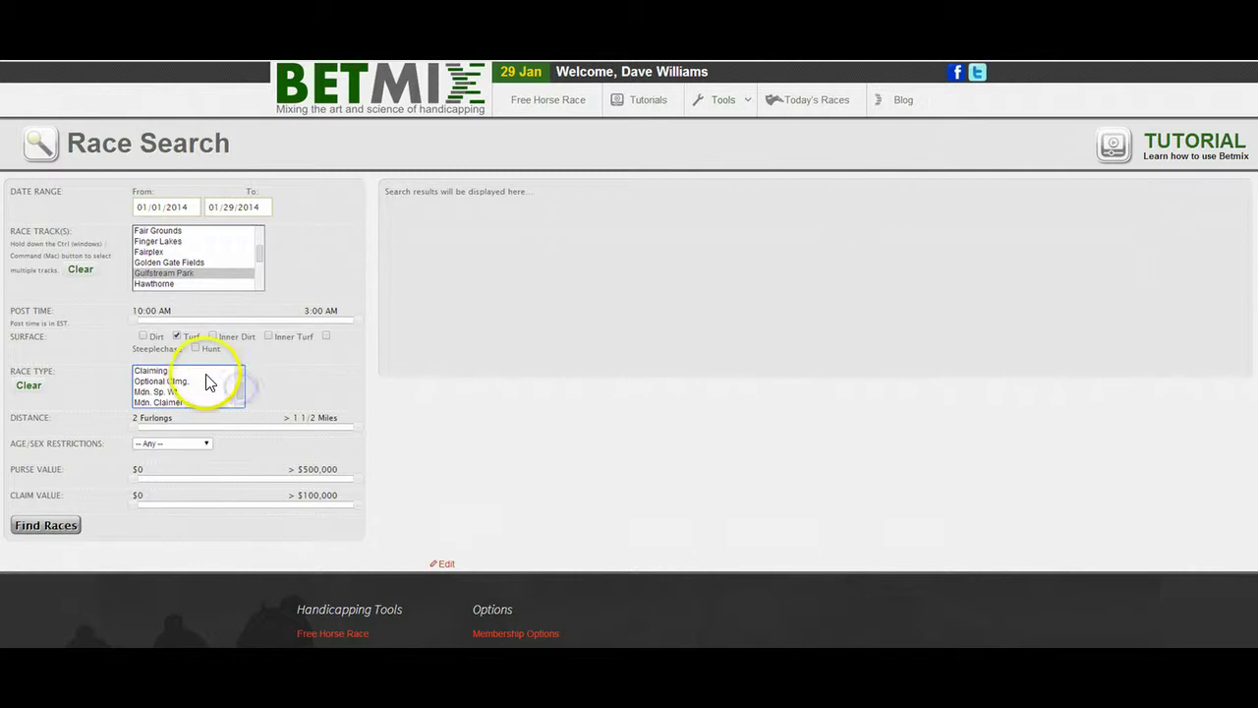
left_click(207, 374)
left_click_drag(139, 427, 270, 429)
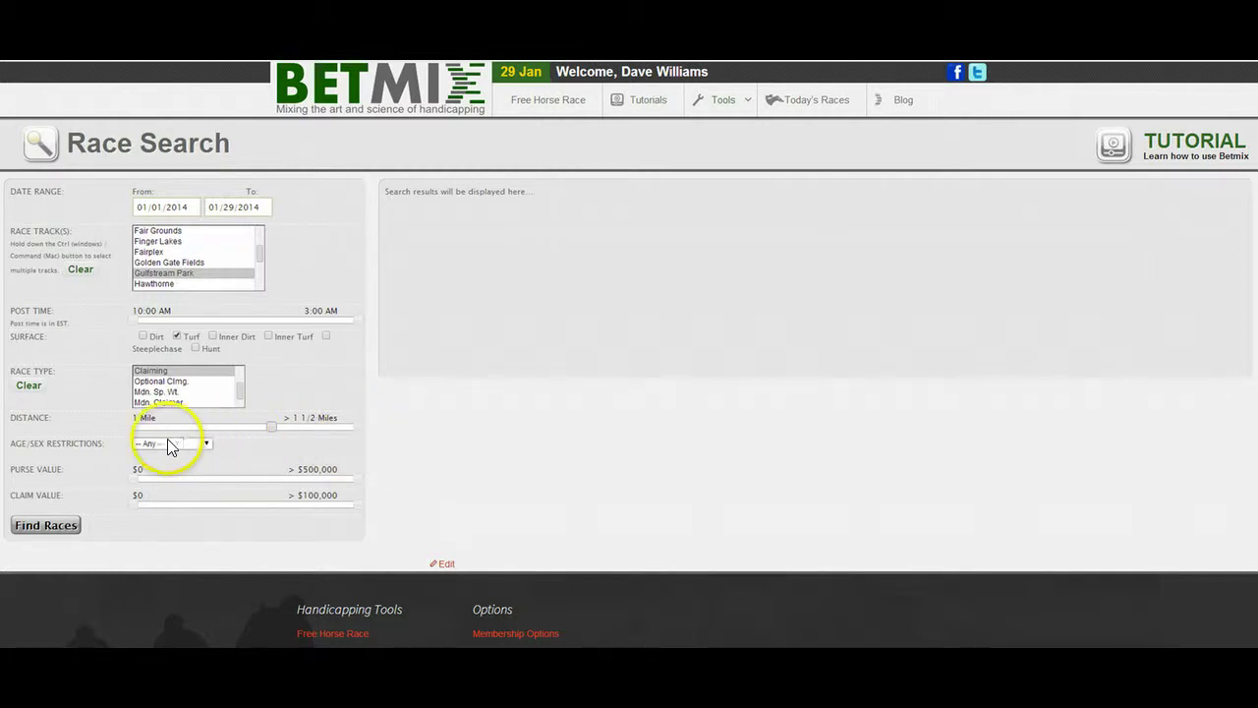
left_click(61, 530)
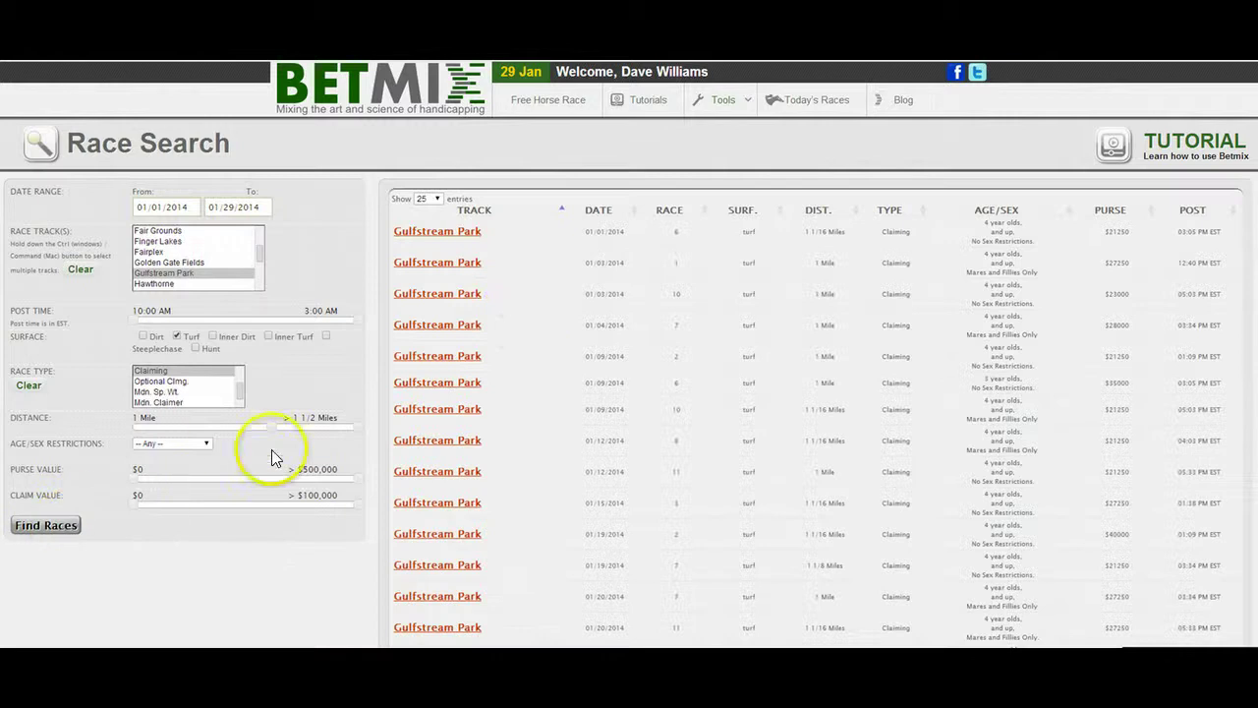
- Look through the race results, sort them by distance in descending order, and highlight the 1 Mile races
scroll(522, 311, "down", 5)
scroll(522, 310, "down", 2)
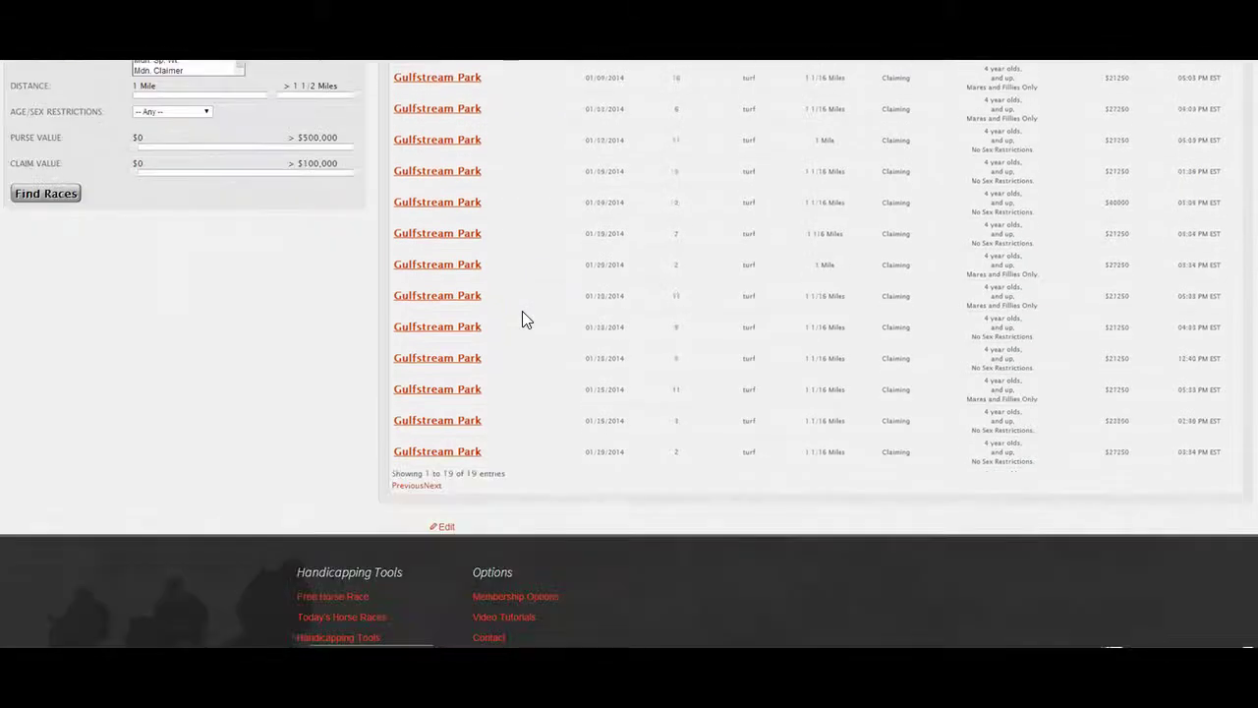
scroll(522, 314, "up", 6)
scroll(522, 318, "down", 7)
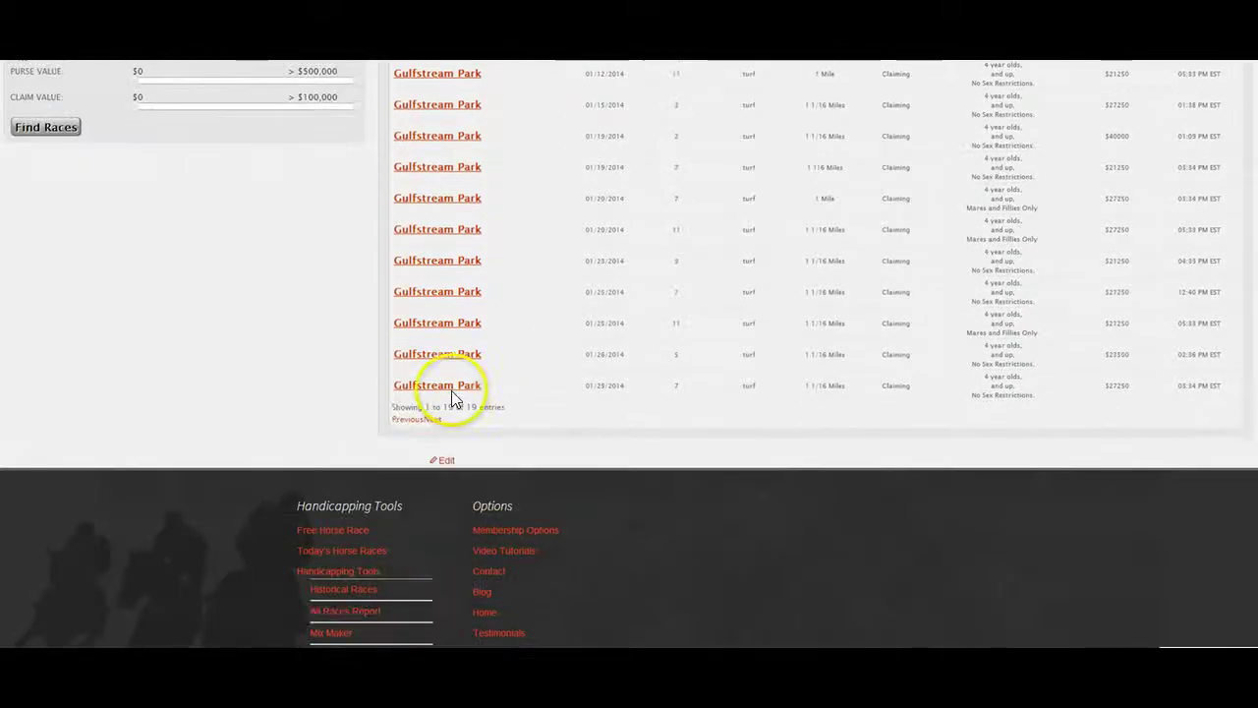
scroll(493, 411, "up", 3)
scroll(493, 411, "up", 6)
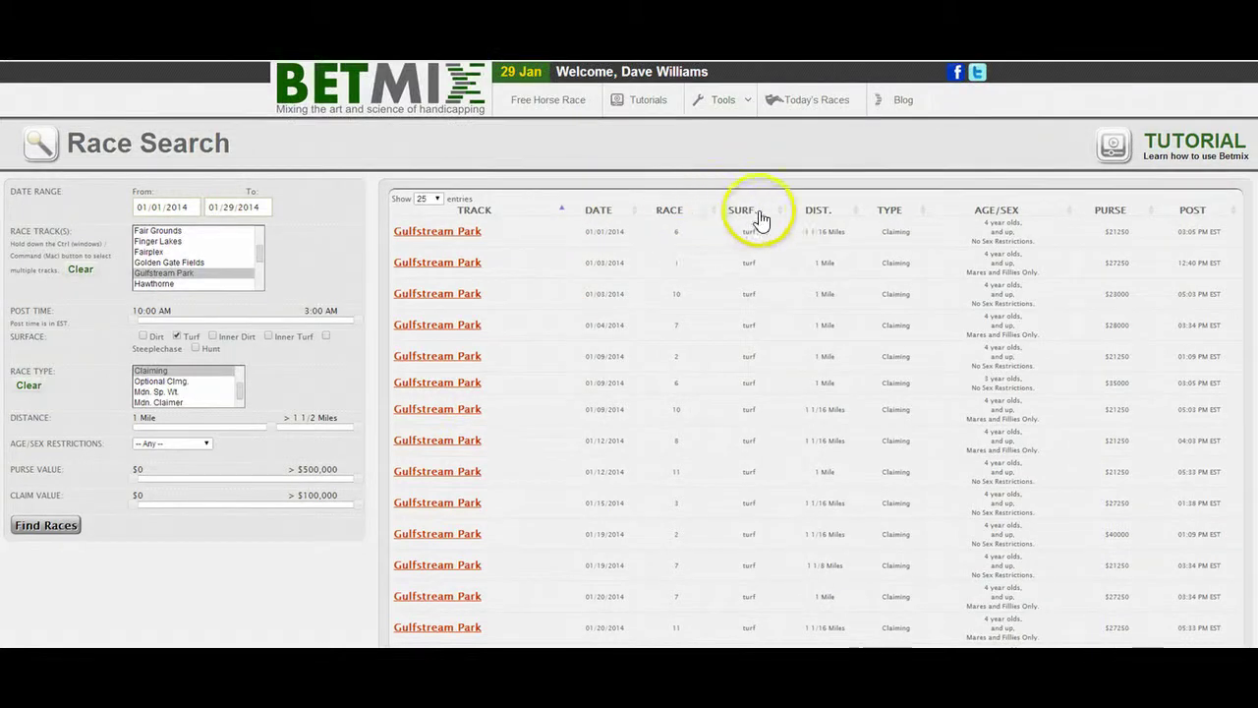
left_click(857, 211)
left_click(859, 215)
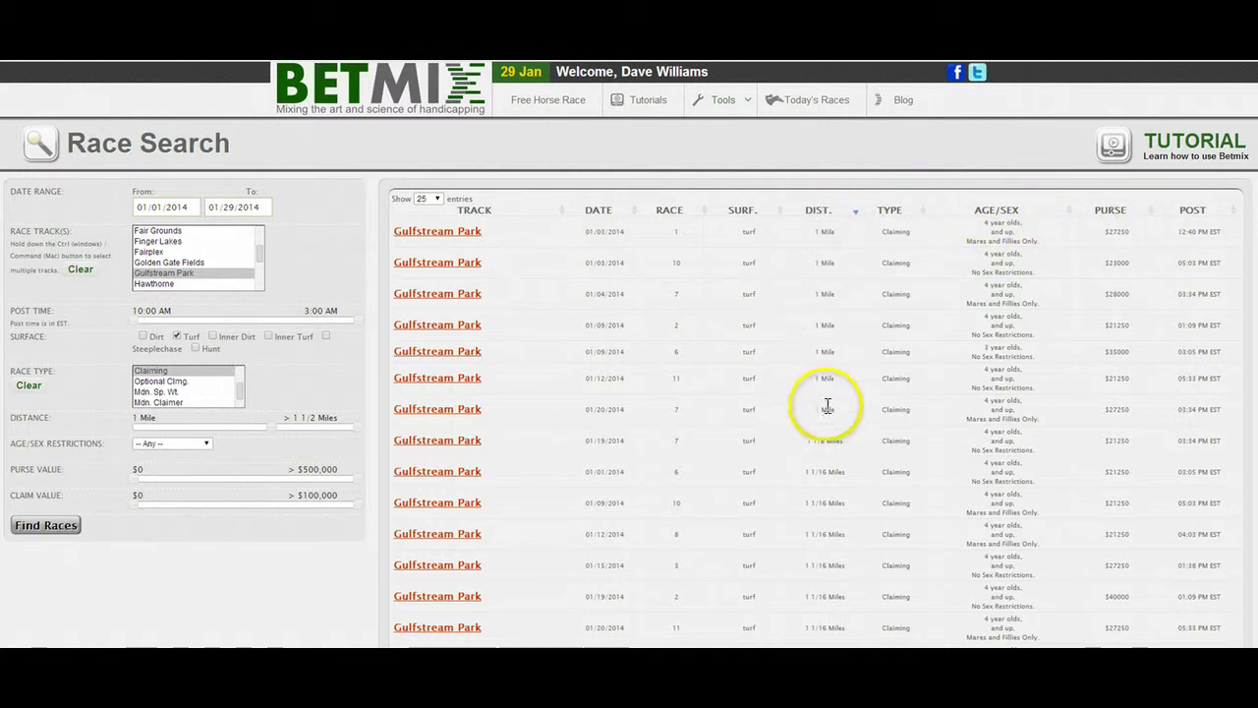
left_click_drag(831, 412, 806, 219)
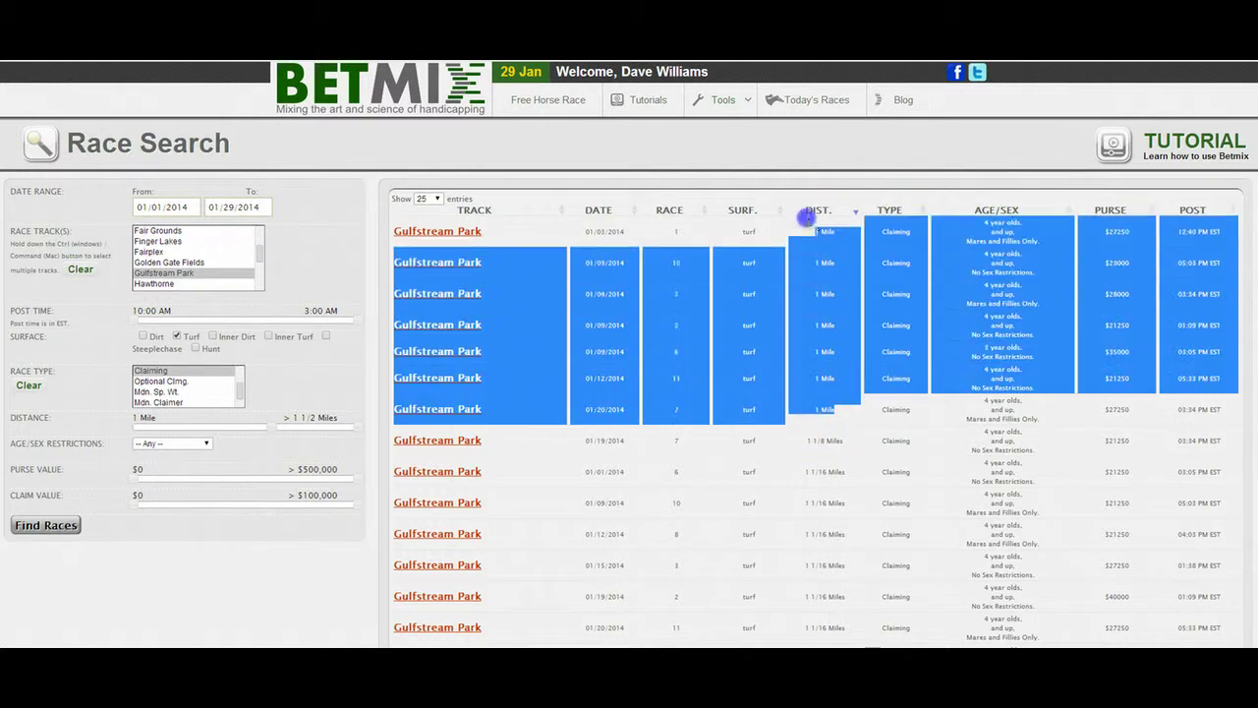
left_click(753, 151)
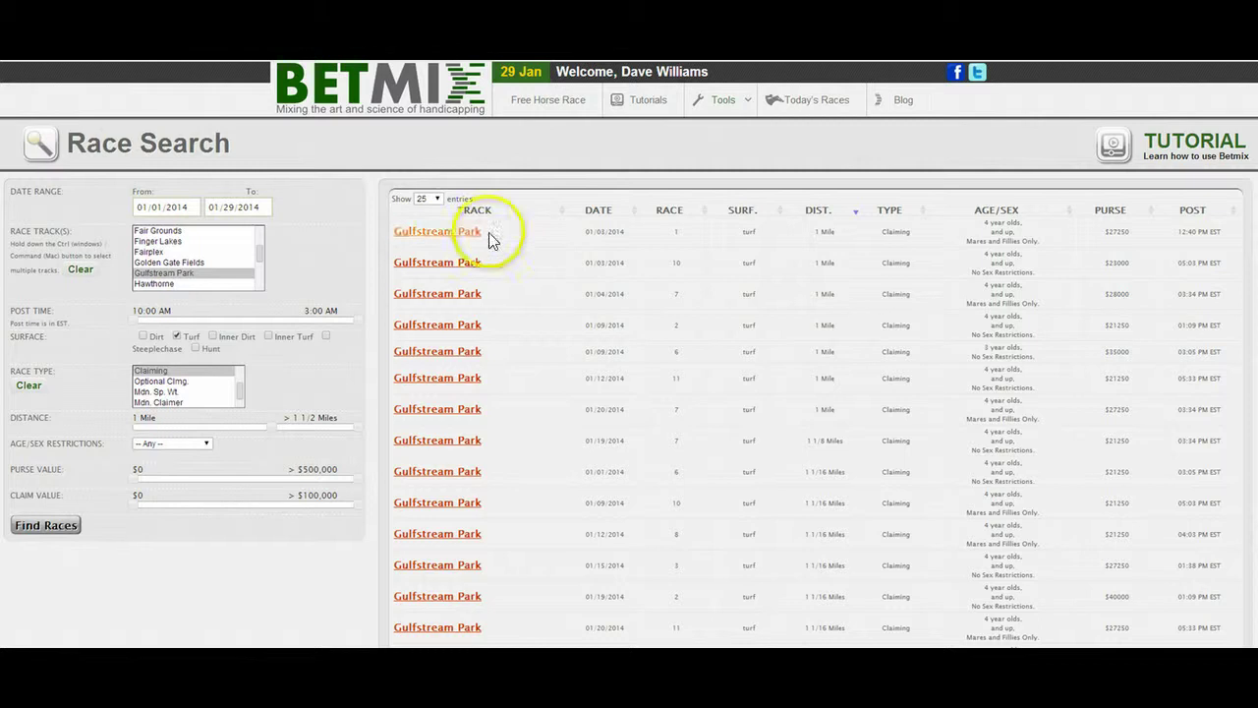
- Open the Gulfstream Park race 1 of 01/03/2014 from the results to view its details in Mix Maker
left_click(456, 239)
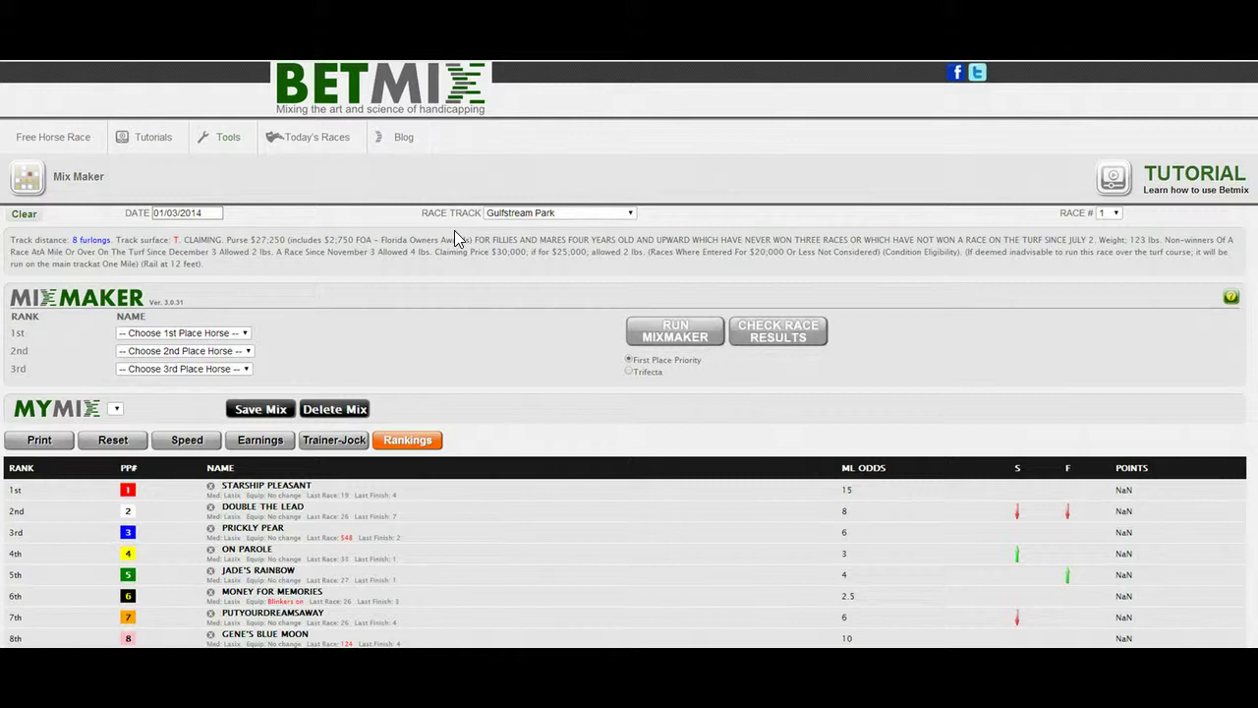
scroll(454, 230, "down", 1)
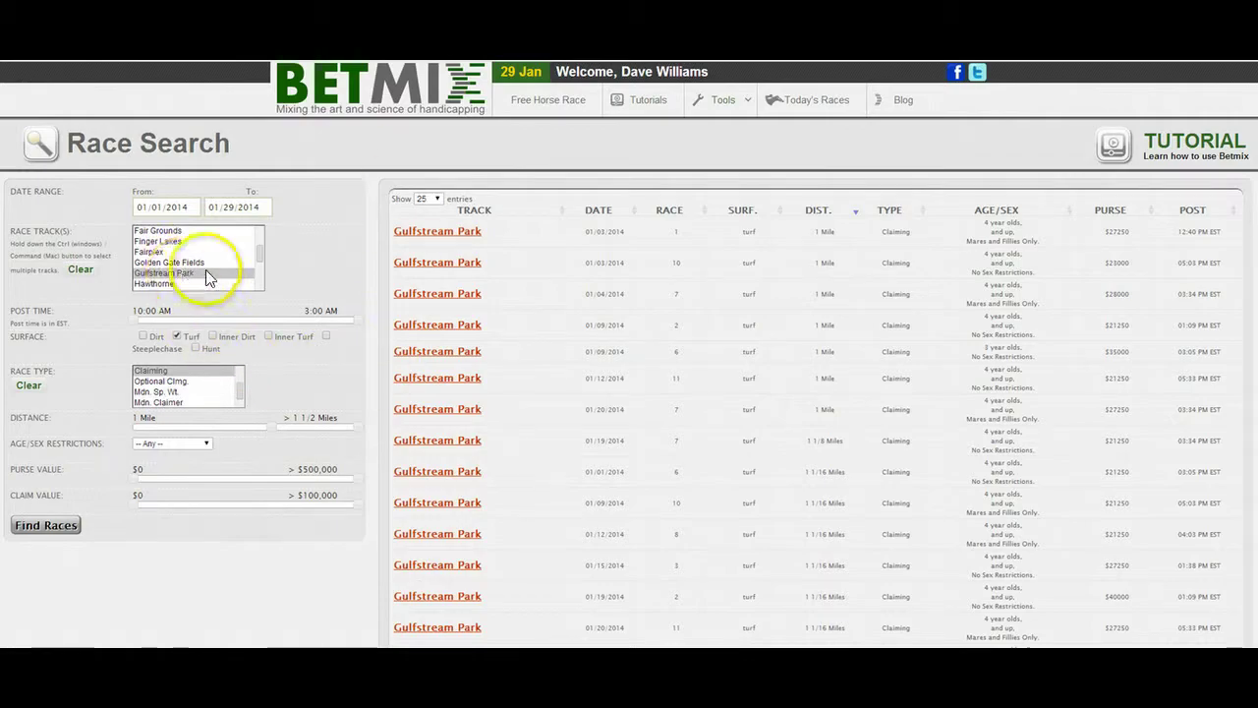
- Add Santa Anita Park to the track selection alongside Gulfstream Park, rerun the search and look through the results
left_click_drag(260, 256, 261, 237)
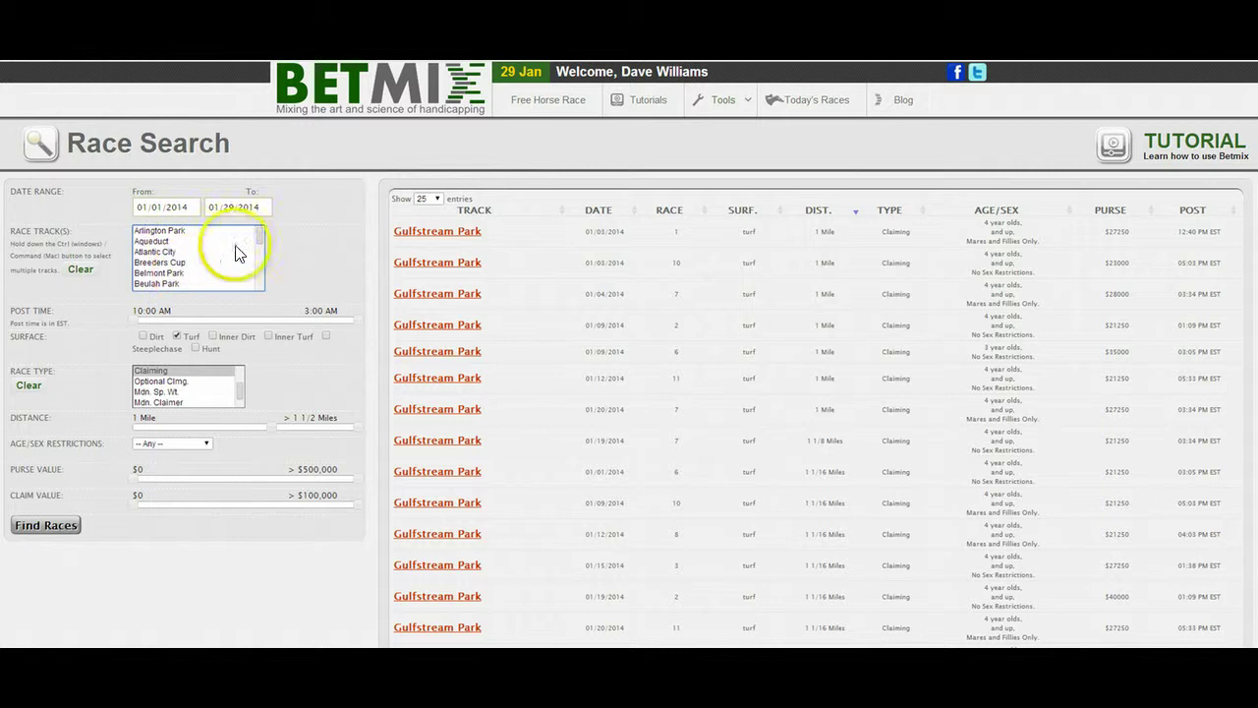
left_click_drag(258, 236, 260, 278)
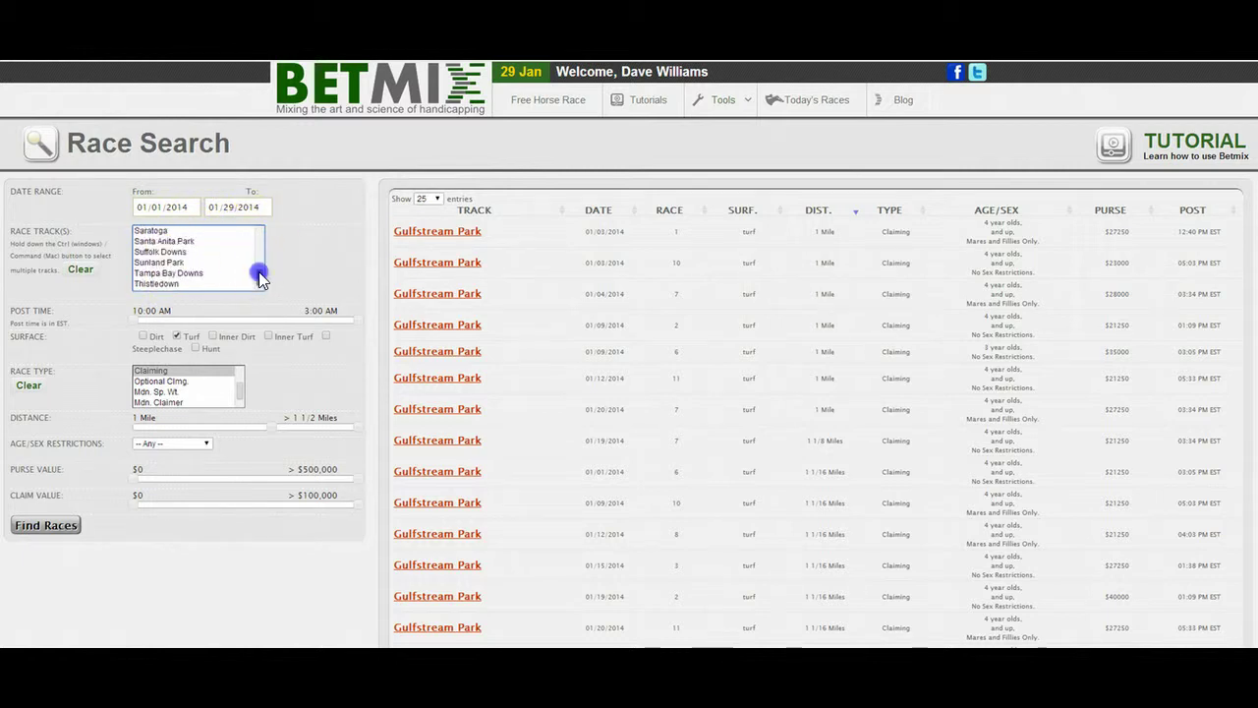
left_click(187, 241)
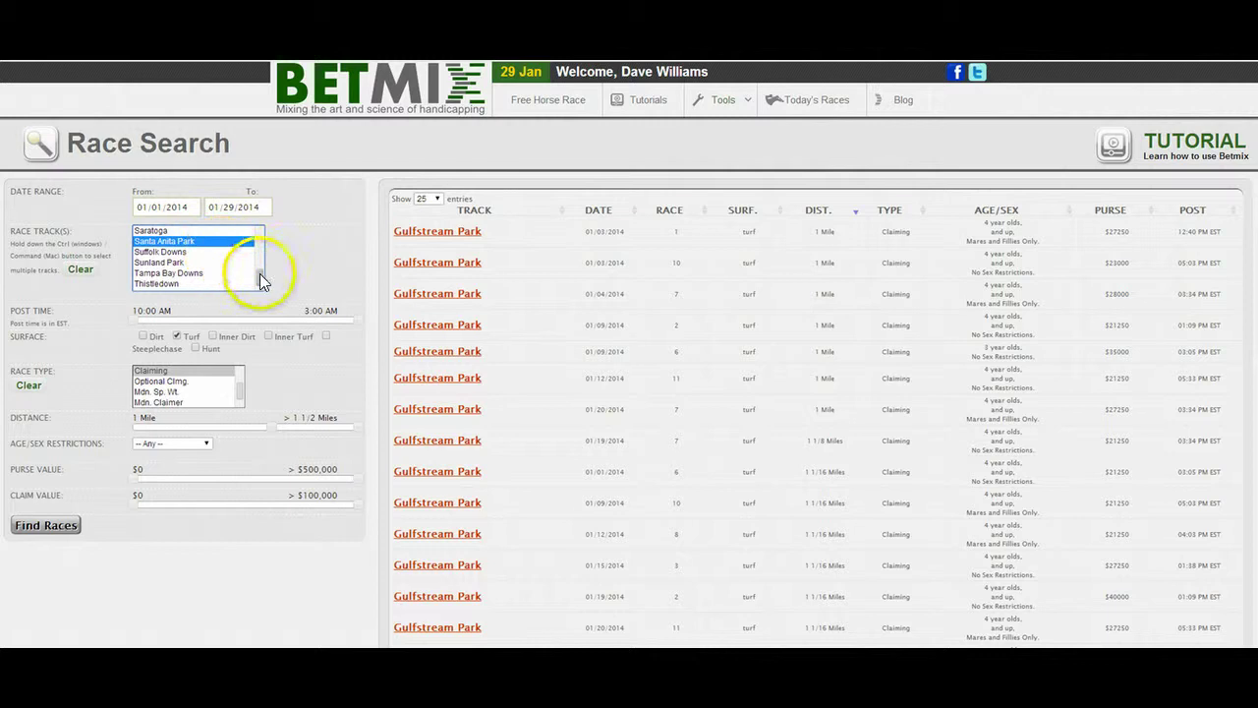
left_click_drag(260, 273, 258, 252)
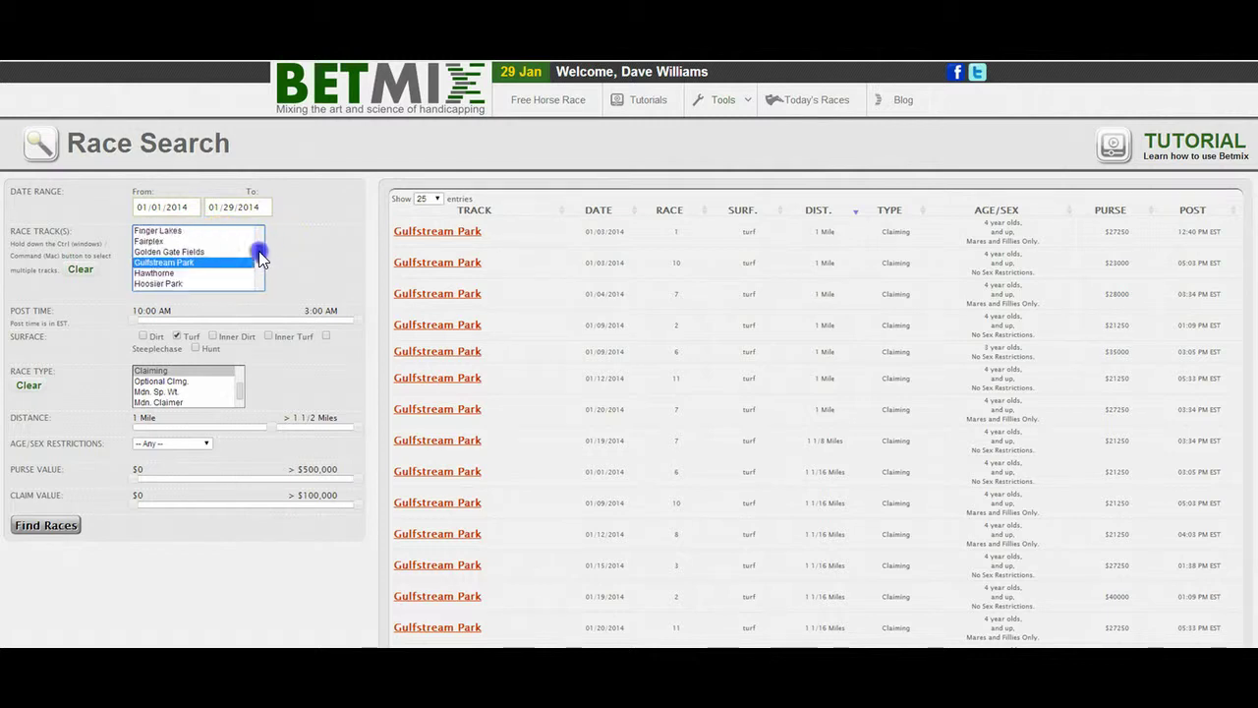
left_click(54, 524)
scroll(413, 455, "down", 5)
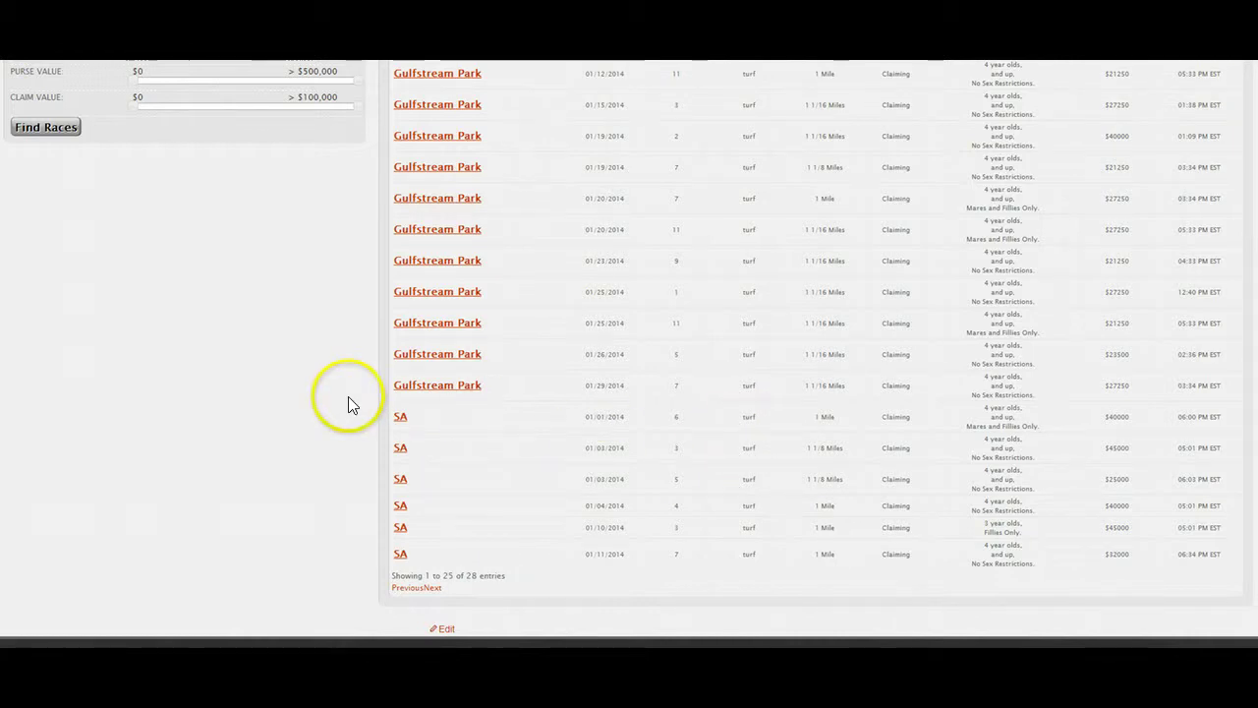
- Lower the maximum distance to 1 Mile and rerun the race search
scroll(348, 396, "up", 3)
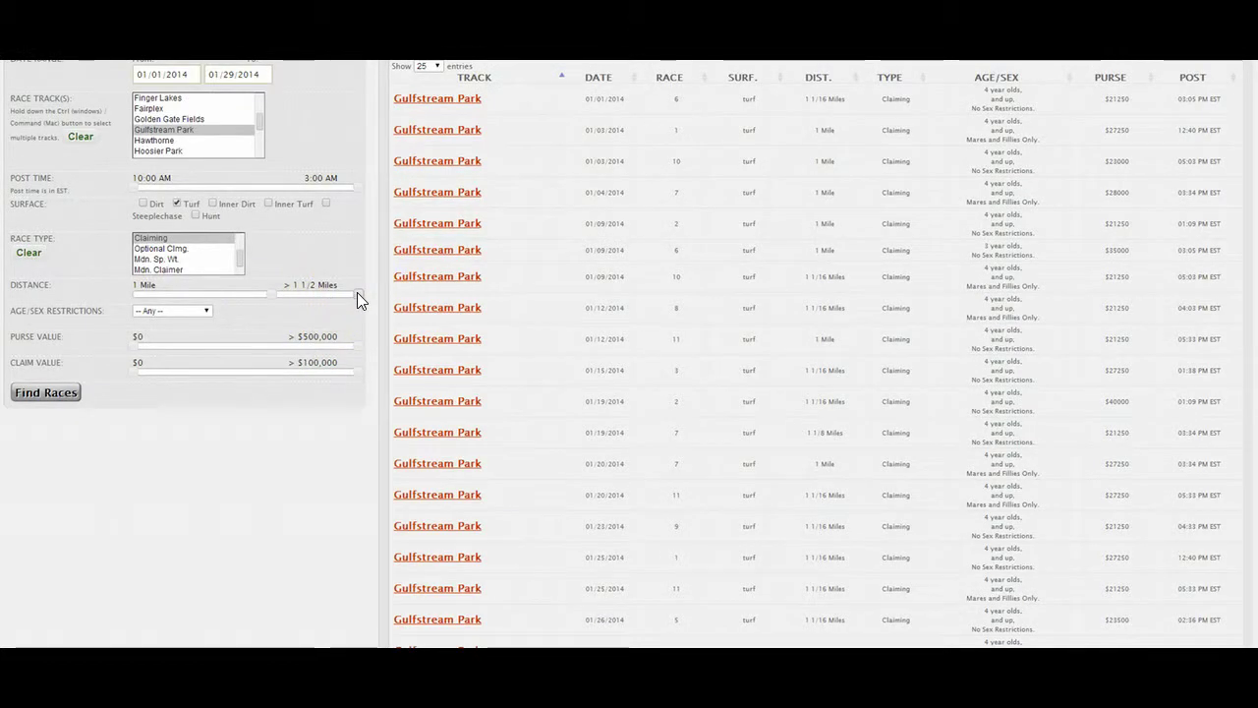
left_click_drag(316, 295, 272, 294)
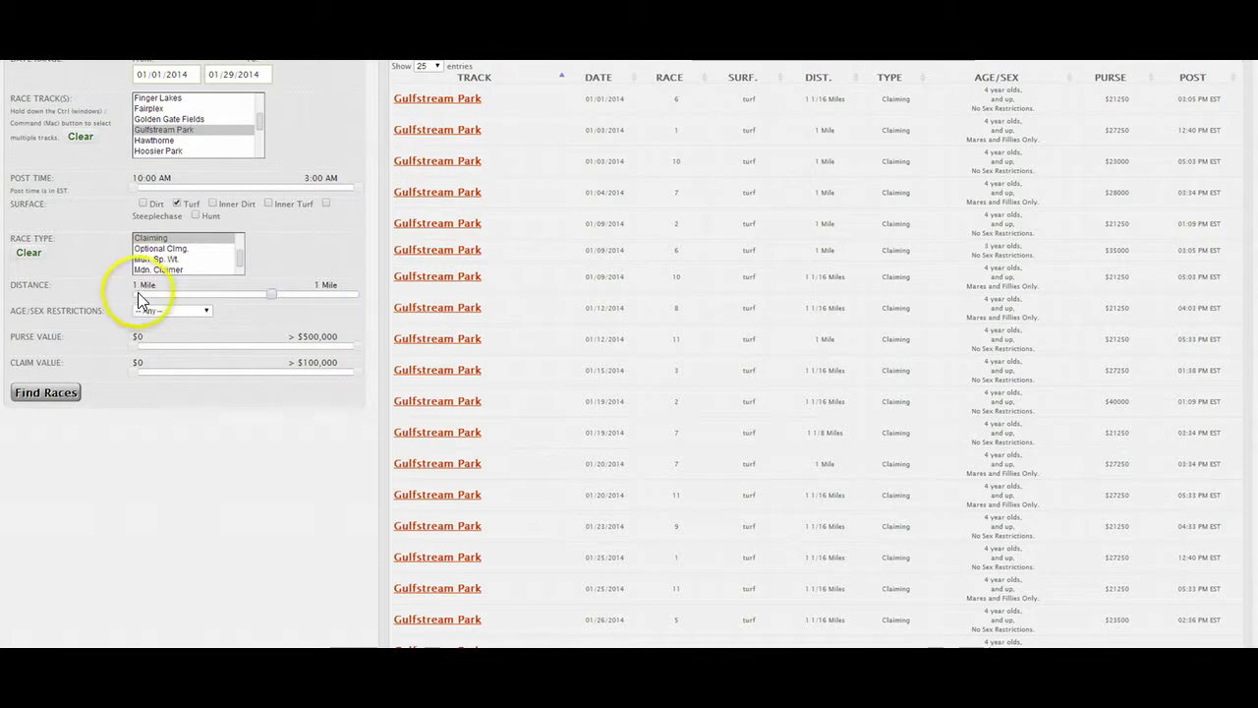
left_click(54, 392)
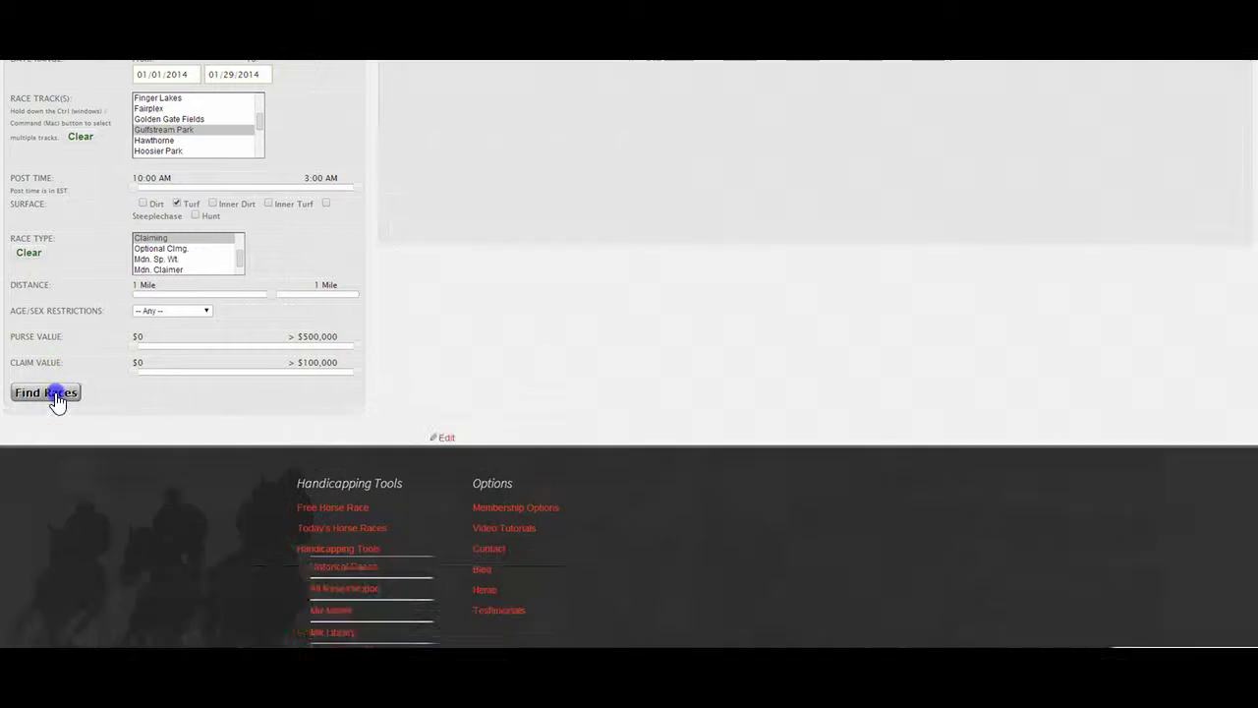
scroll(366, 399, "up", 3)
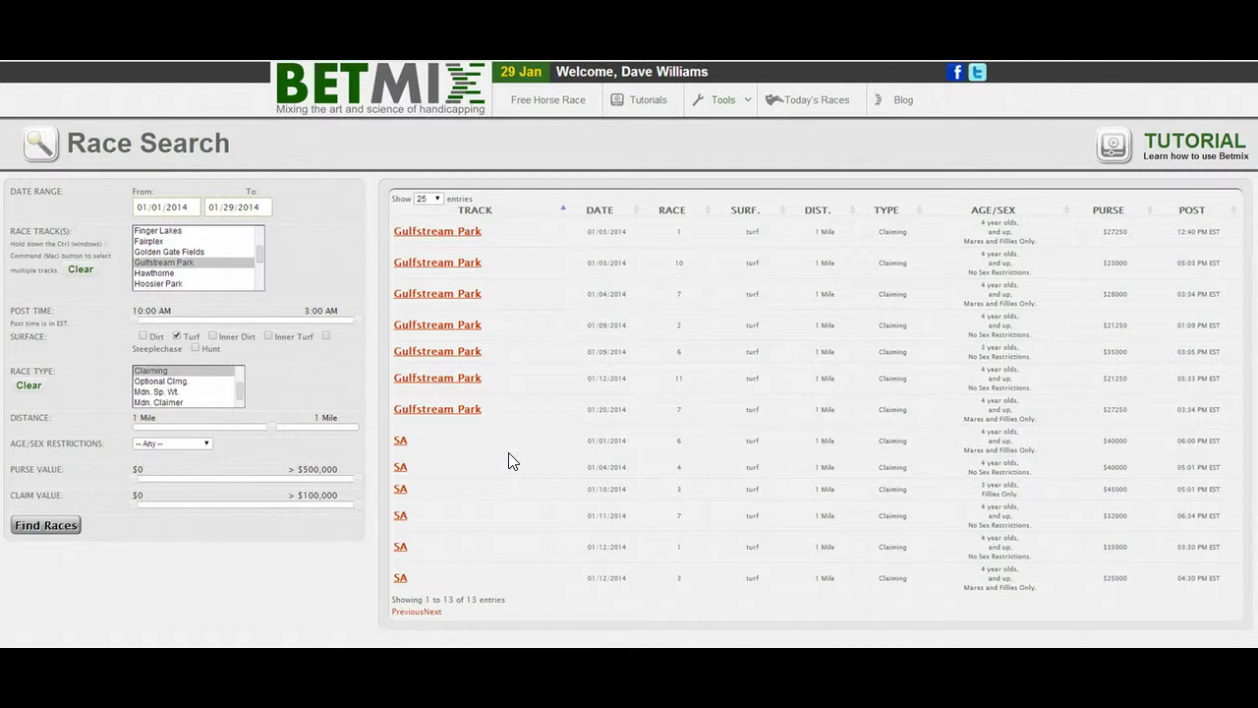
left_click(428, 449)
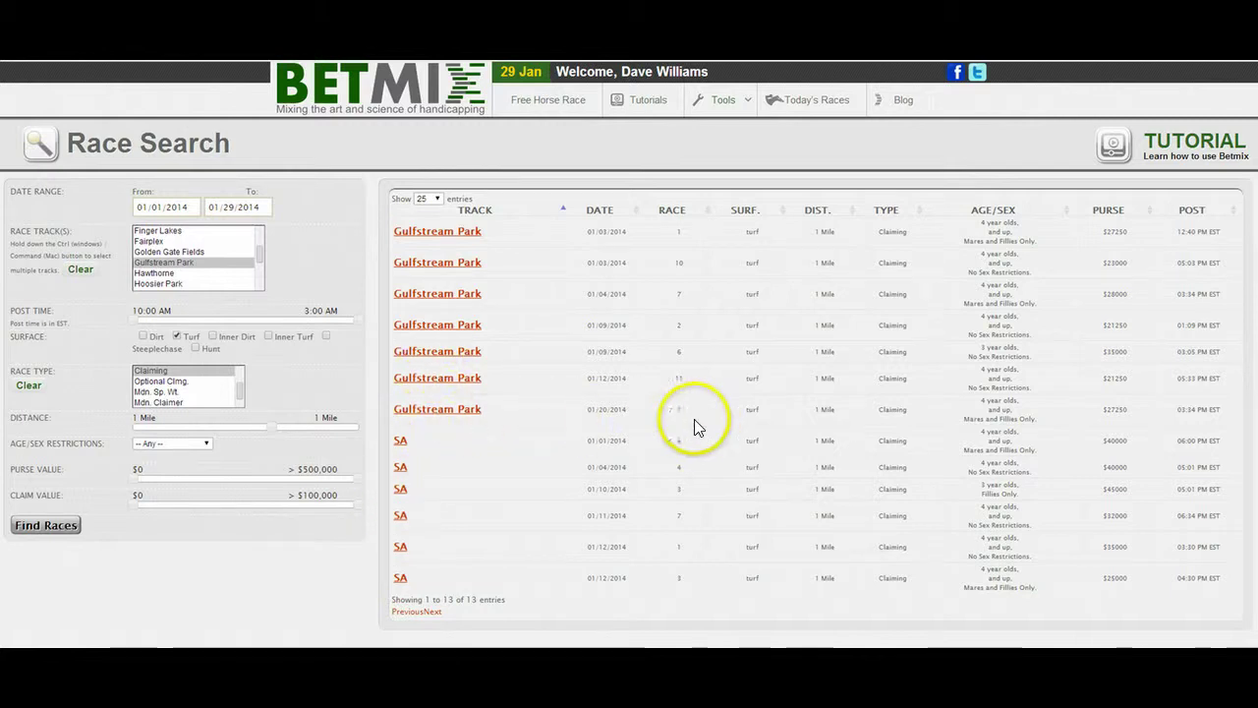
left_click(473, 413)
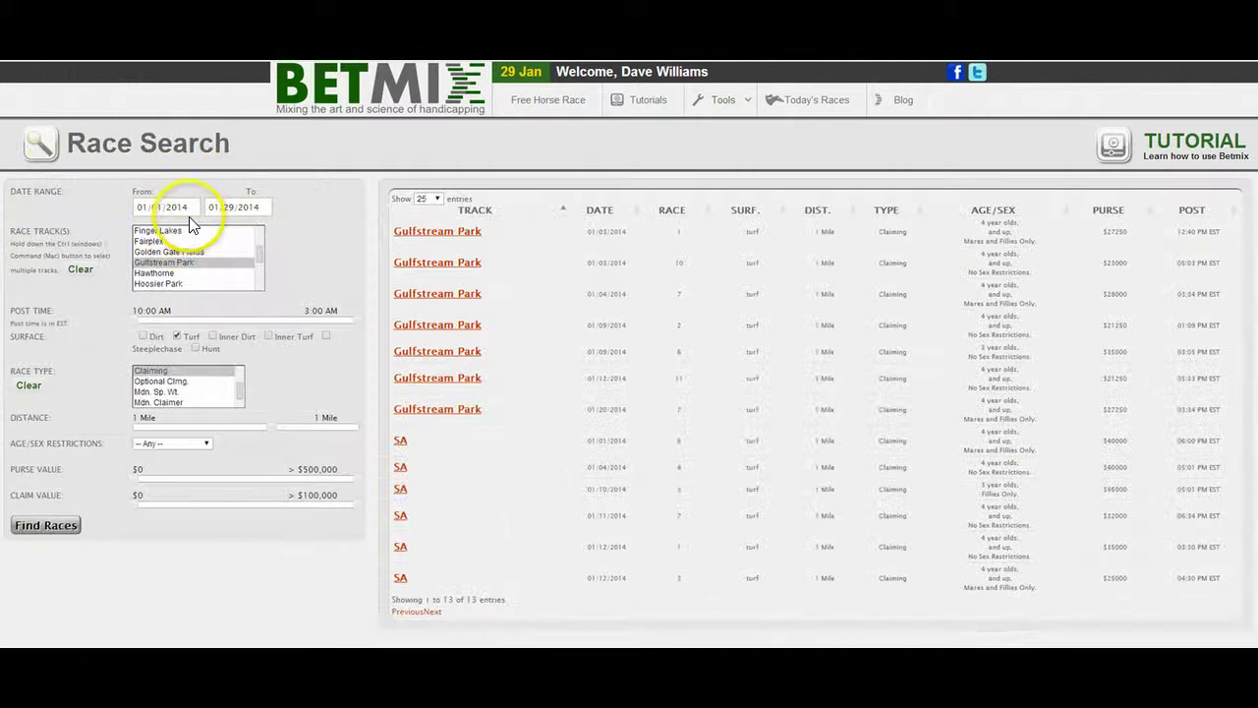
- Rerun the race search with the start date set to 01/29/2014 and the track selection cleared
left_click(186, 211)
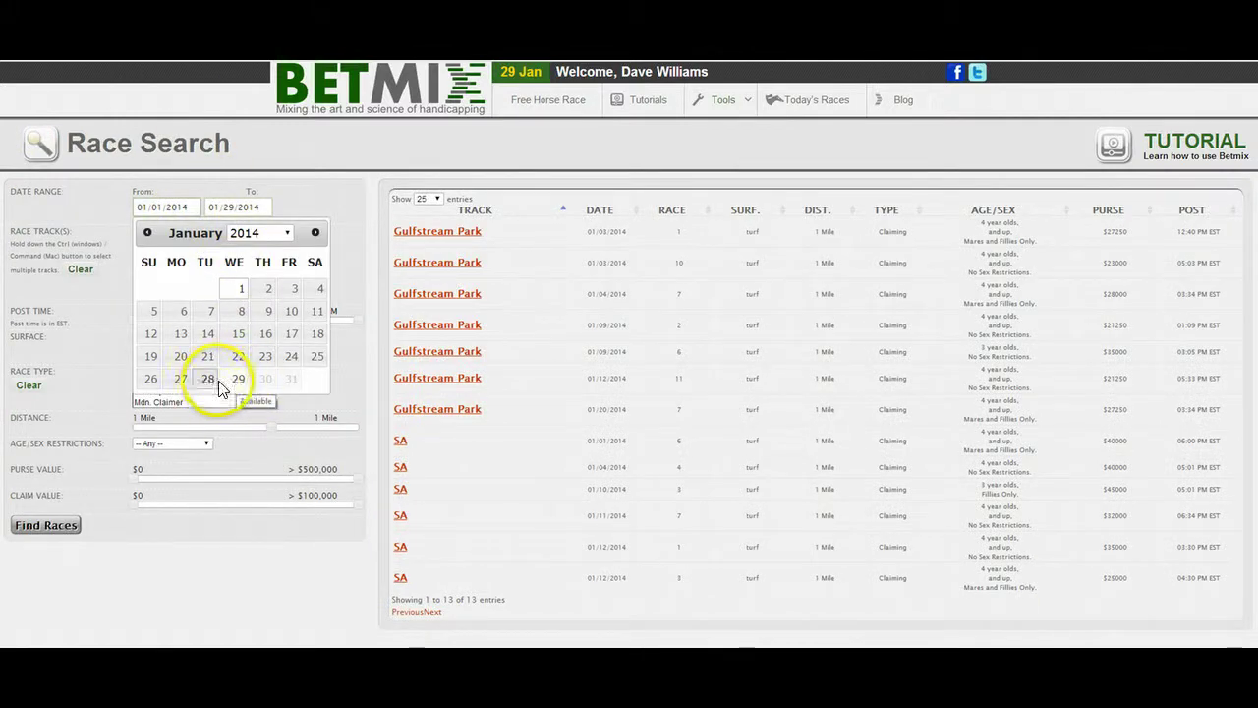
left_click(229, 381)
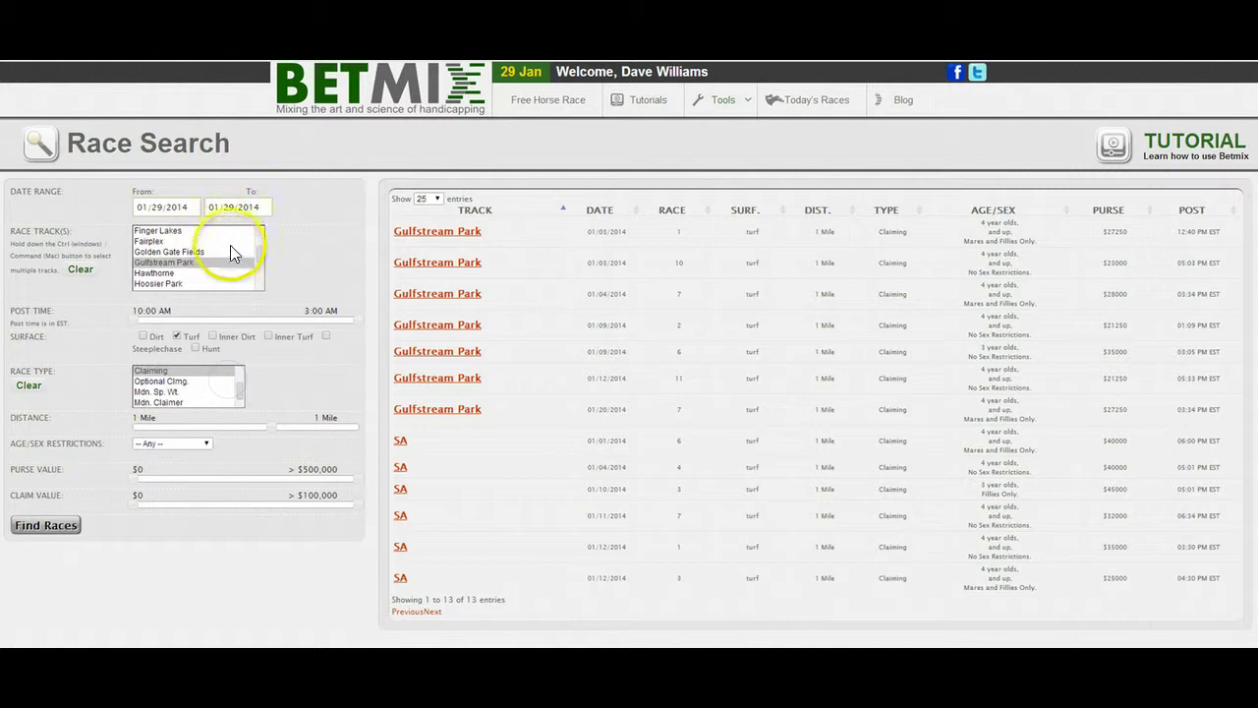
left_click(258, 259)
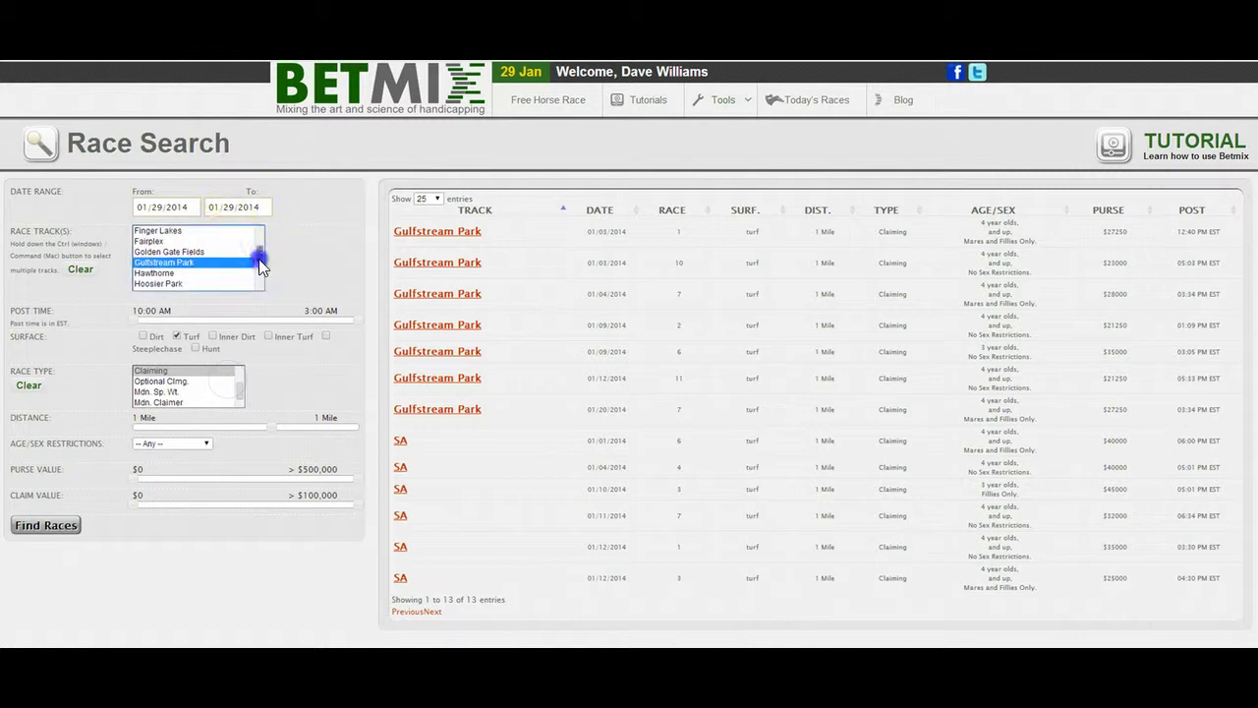
left_click(86, 271)
mouse_move(256, 271)
left_mouse_down()
mouse_move(256, 231)
mouse_move(254, 252)
left_mouse_up()
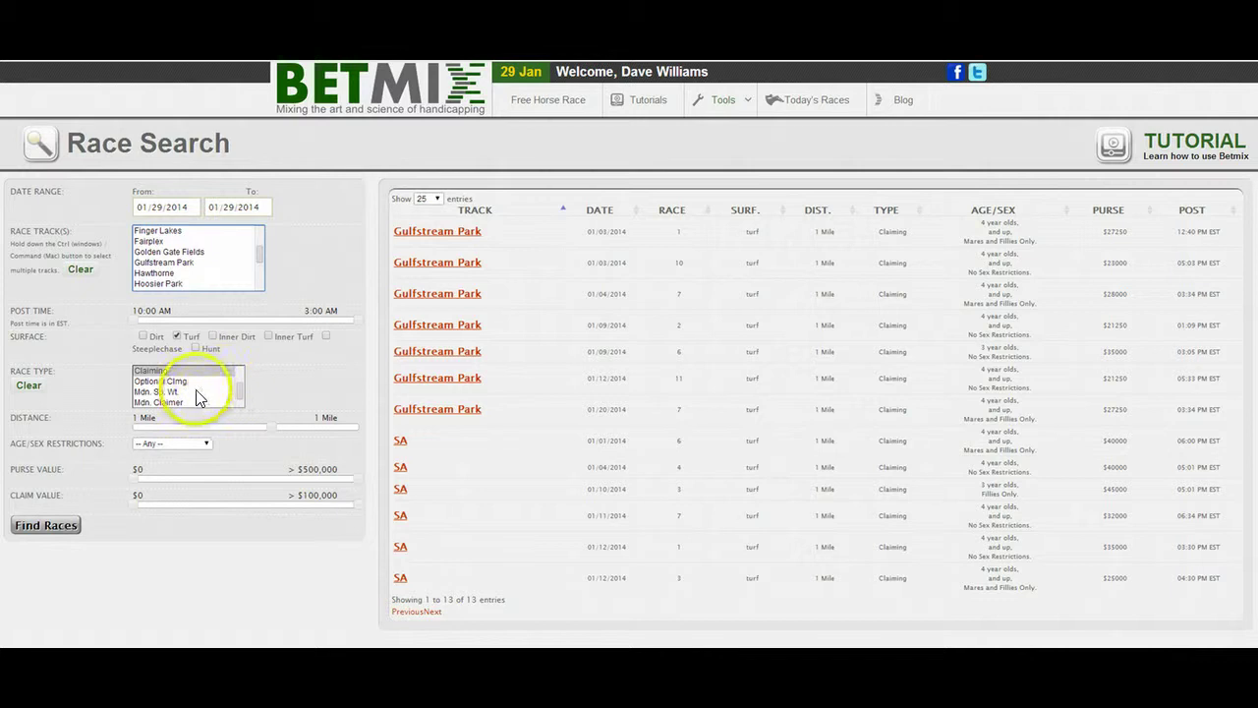
left_click(54, 527)
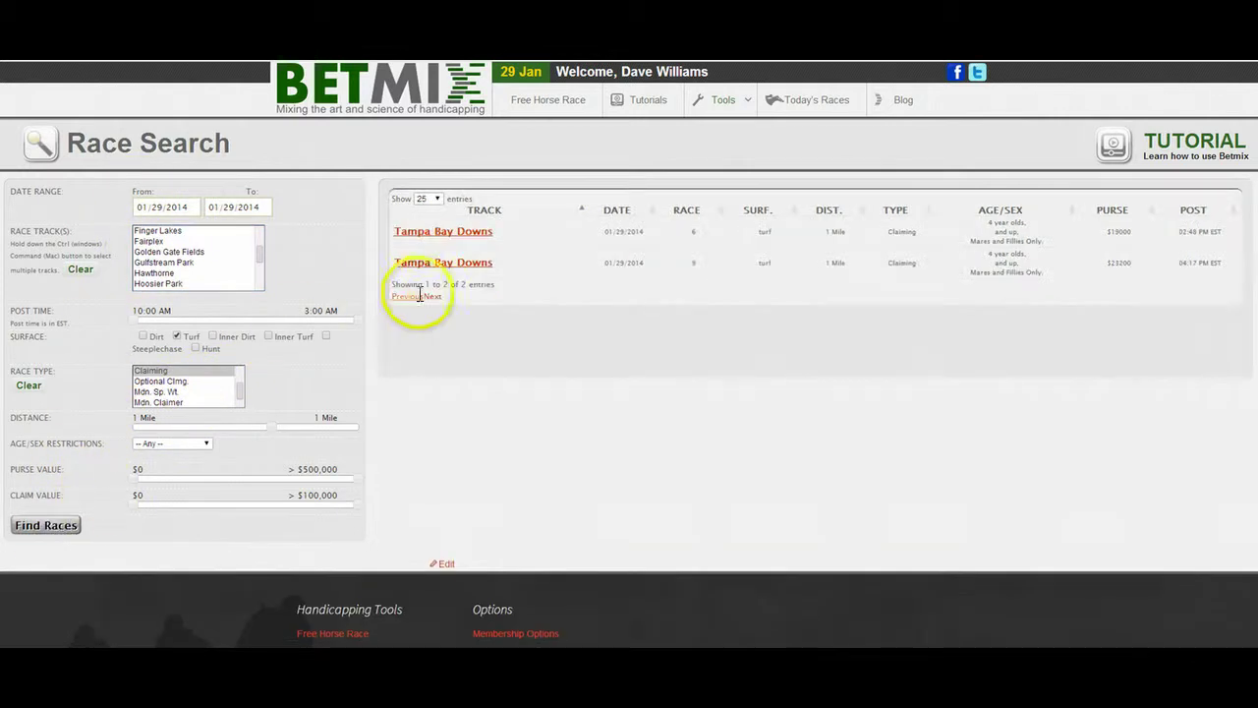